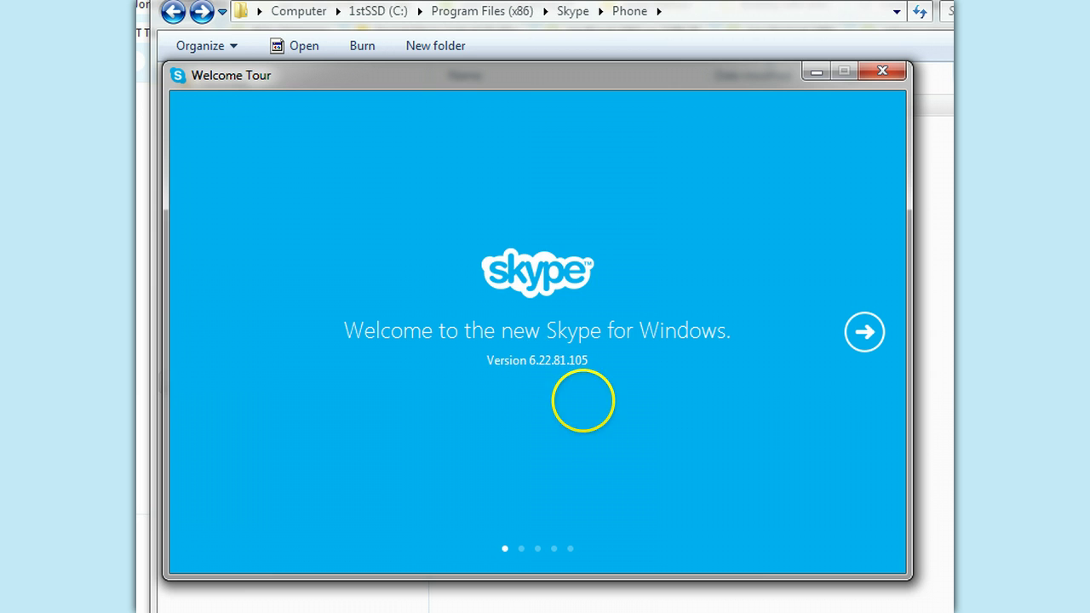
Step: Advance the Welcome Tour two slides forward, reaching the photo-sharing slide
left_click(864, 334)
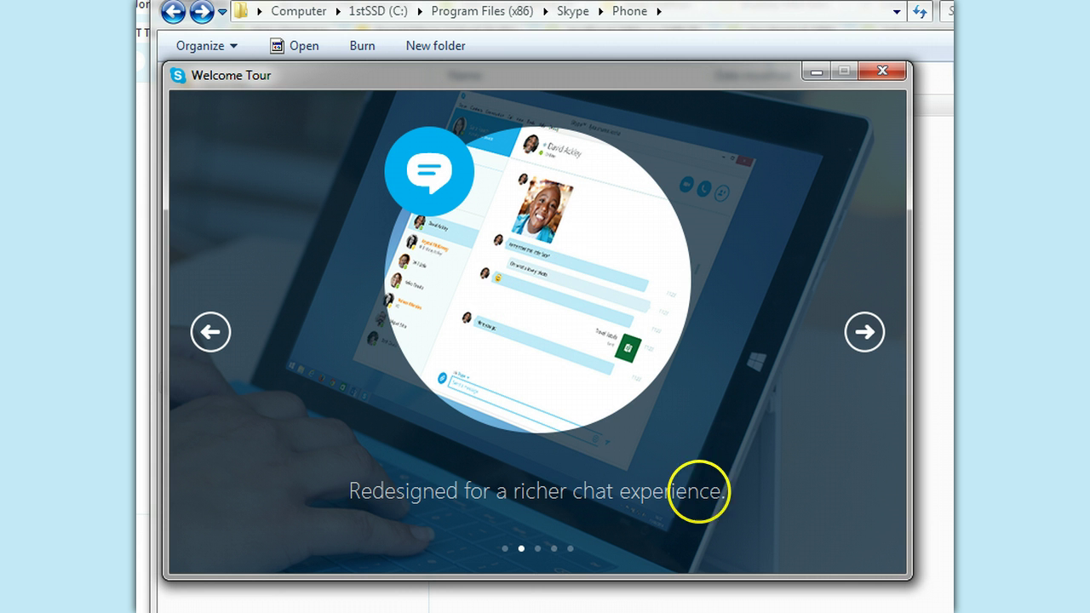
left_click(864, 332)
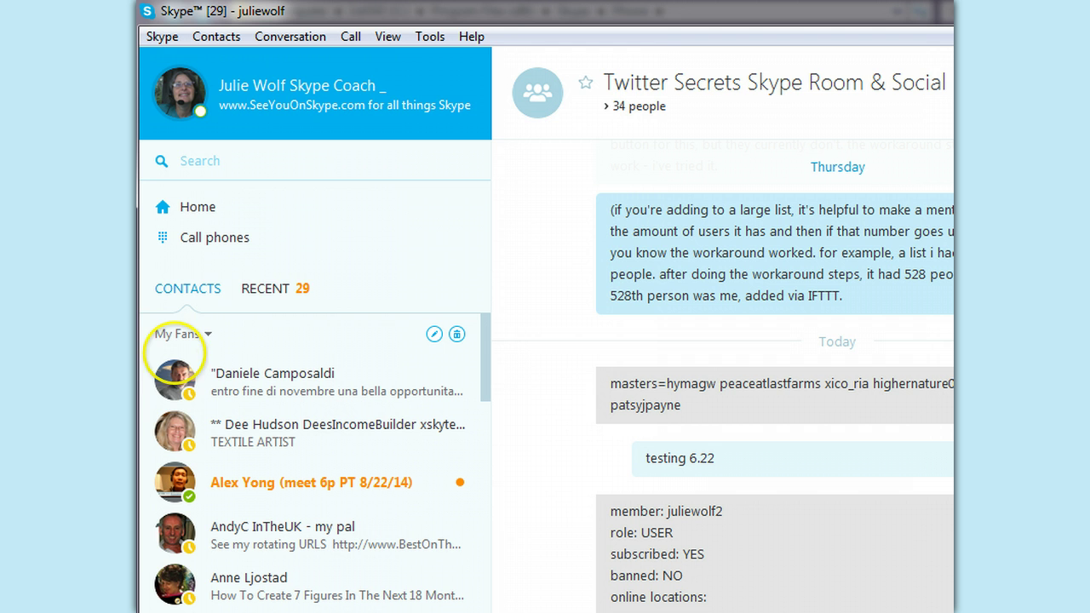
left_click(387, 37)
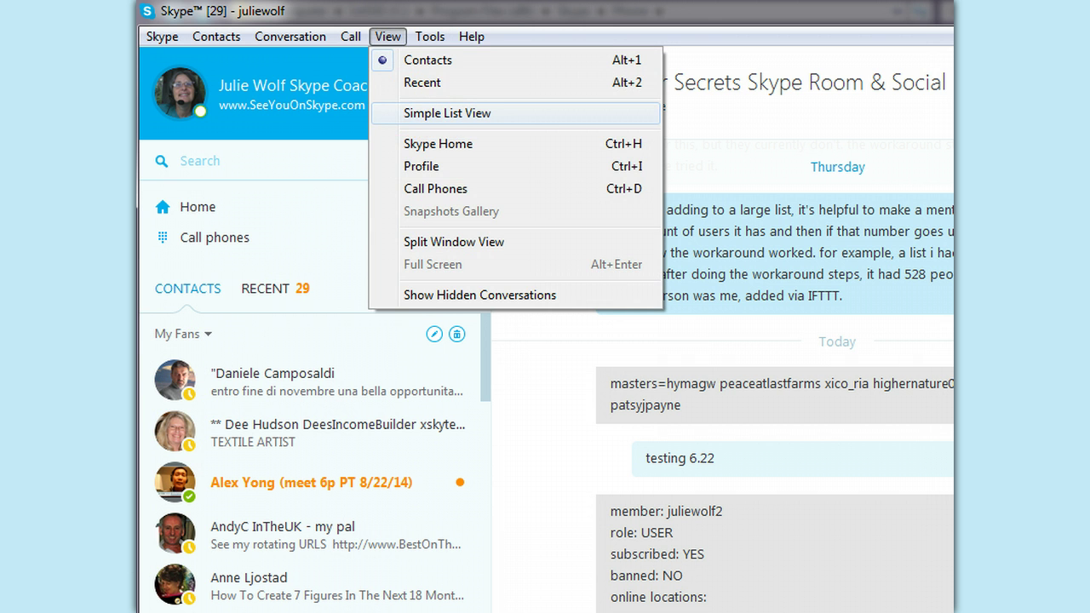
left_click(441, 114)
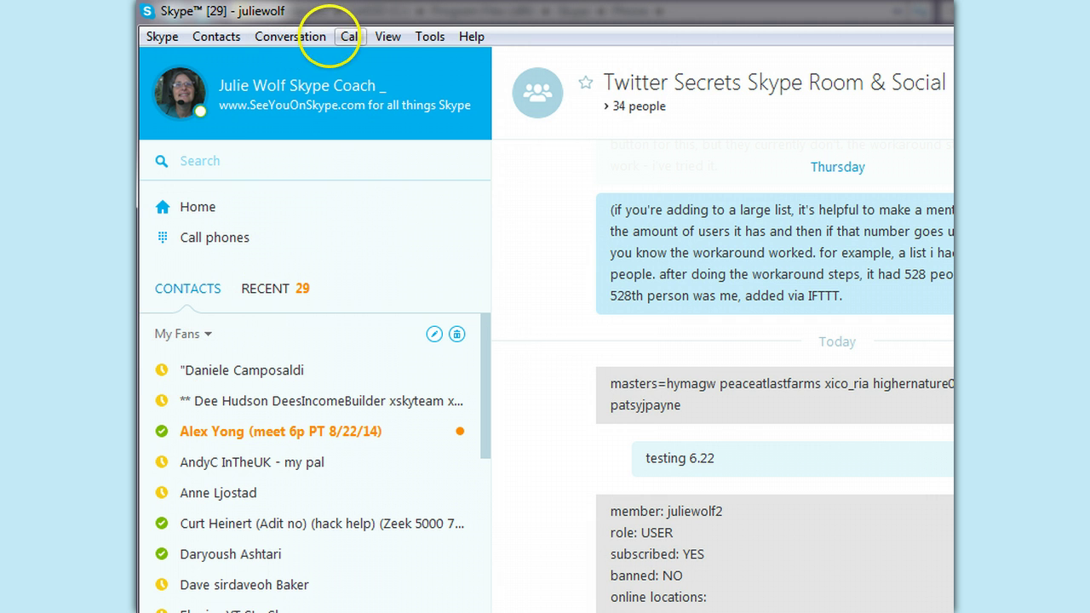
left_click(387, 36)
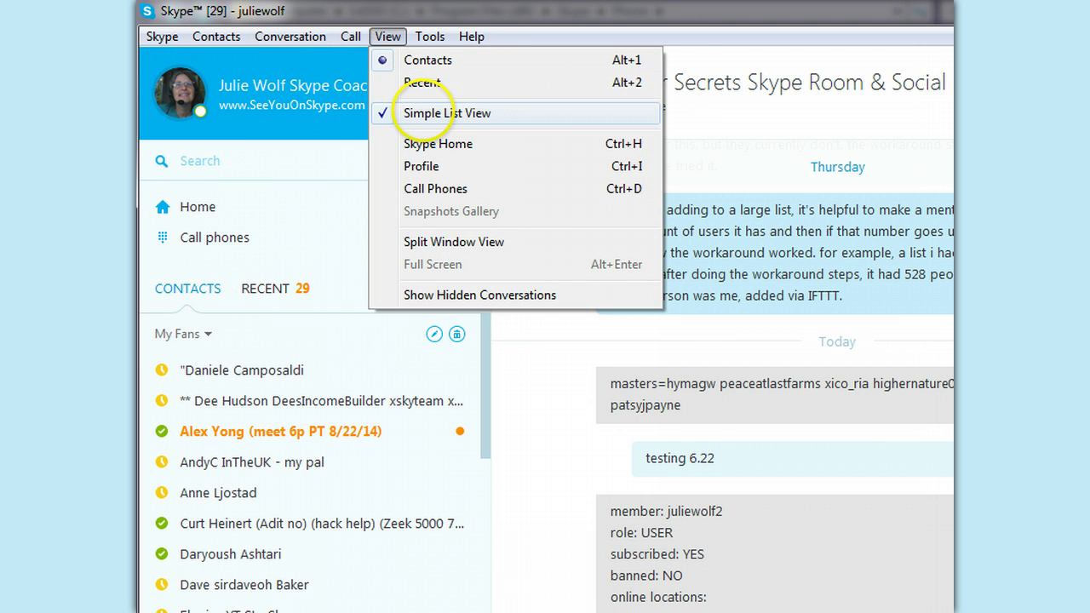
left_click(407, 113)
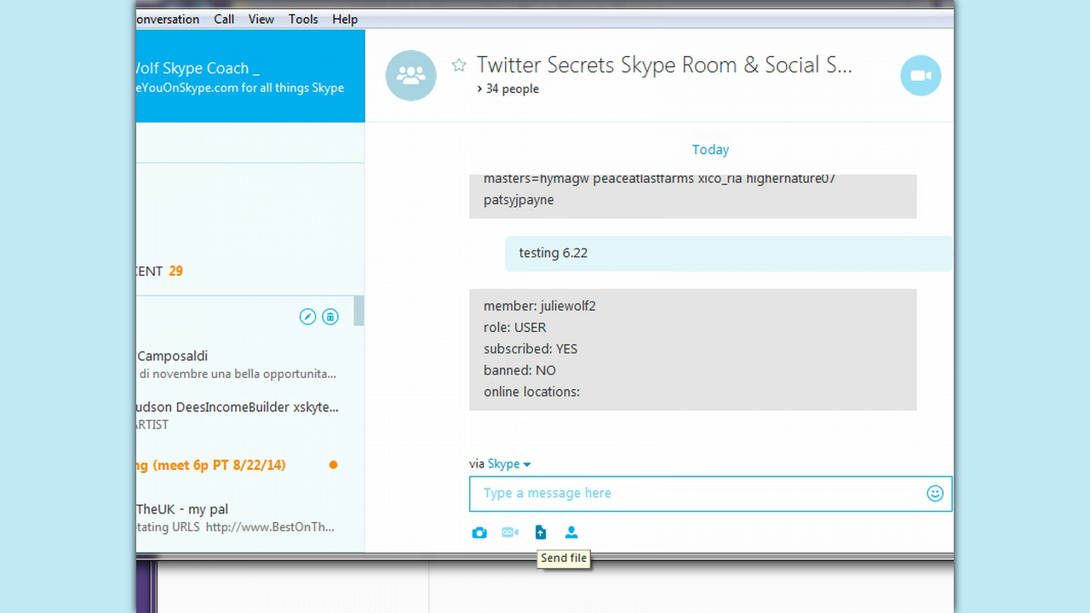
left_click(348, 19)
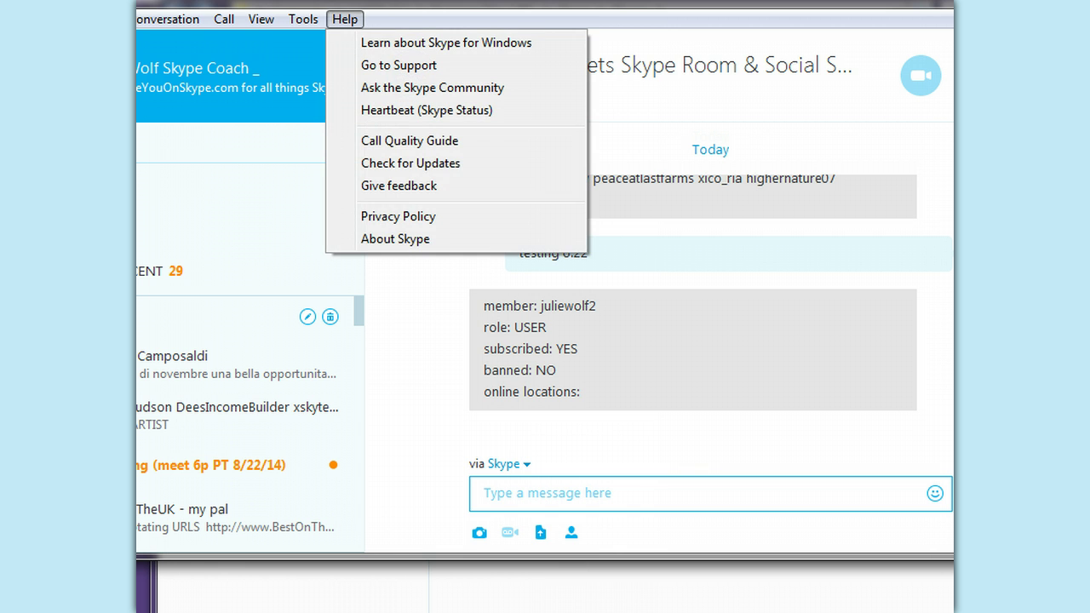
left_click(387, 239)
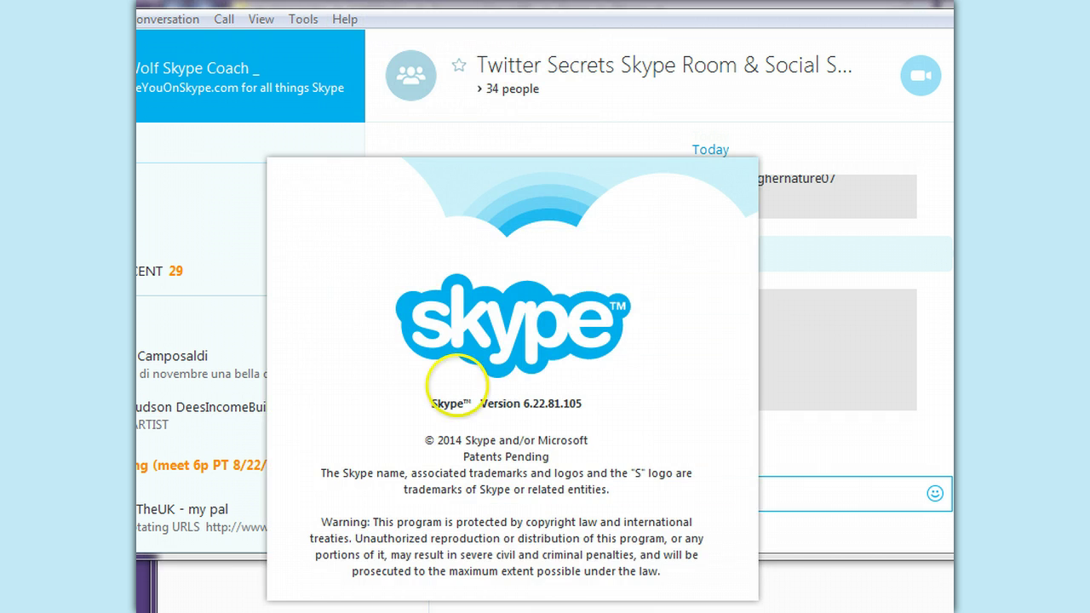
left_click(762, 489)
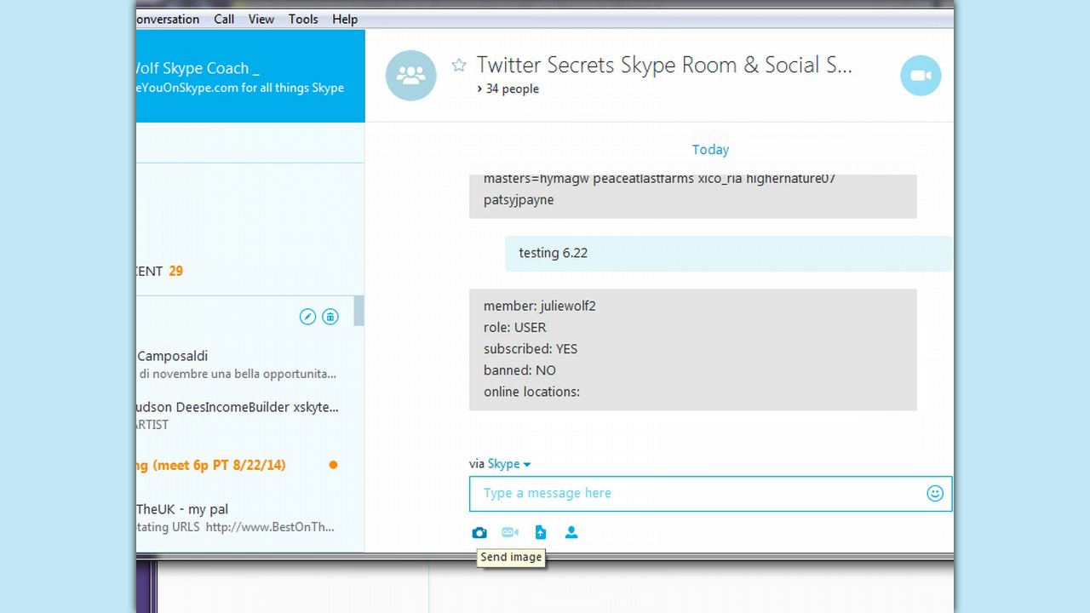
Step: Post Skype Twitter.jpg and the message 'You can put images in rooms!' in Twitter Secrets
left_click(480, 532)
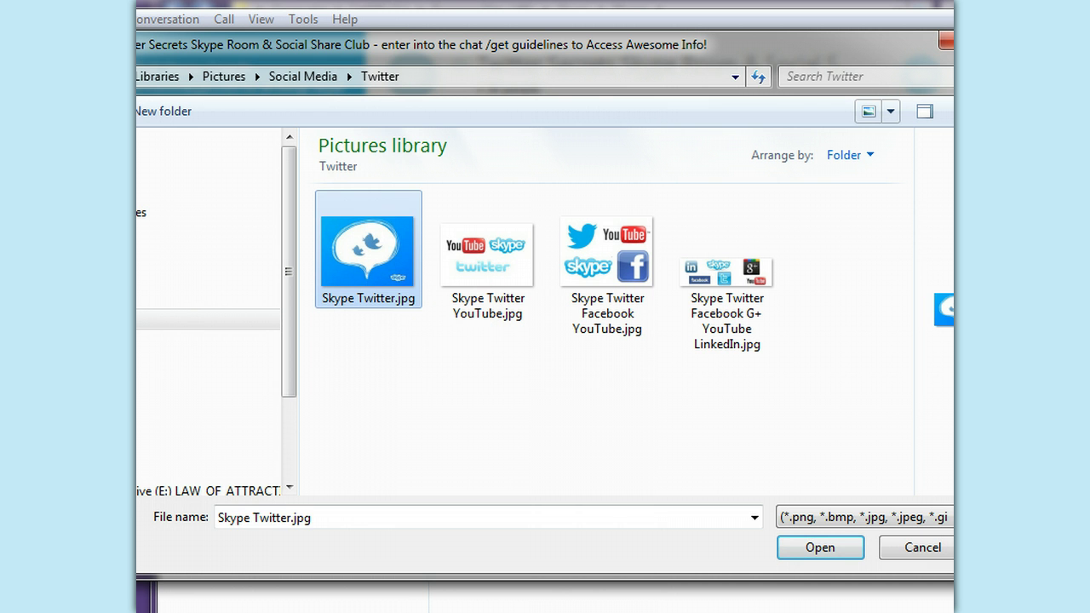
left_click(810, 547)
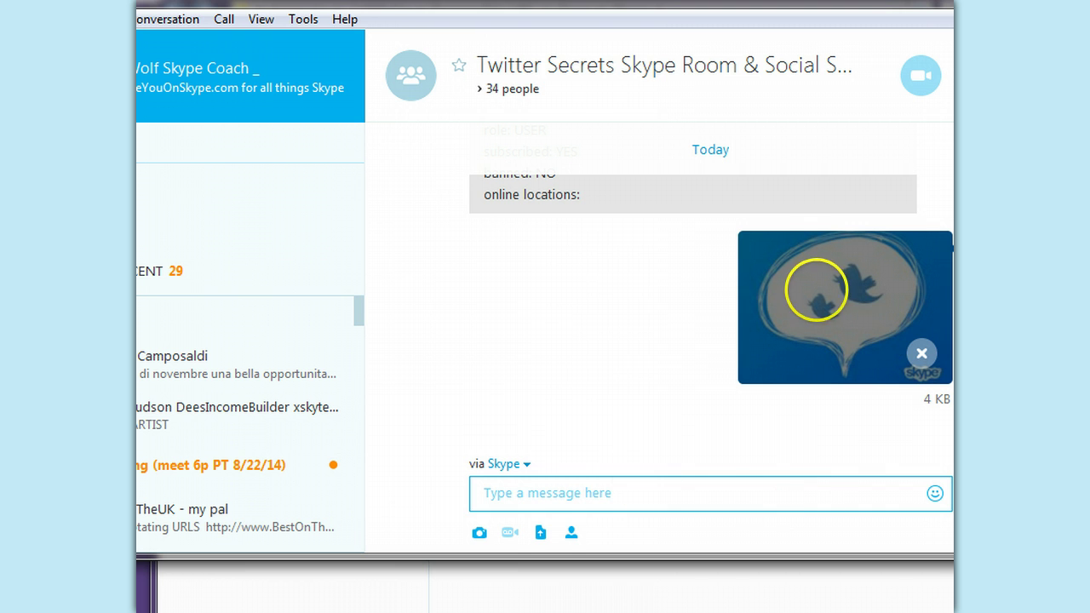
left_click(607, 481)
type("You can put images in rooms!")
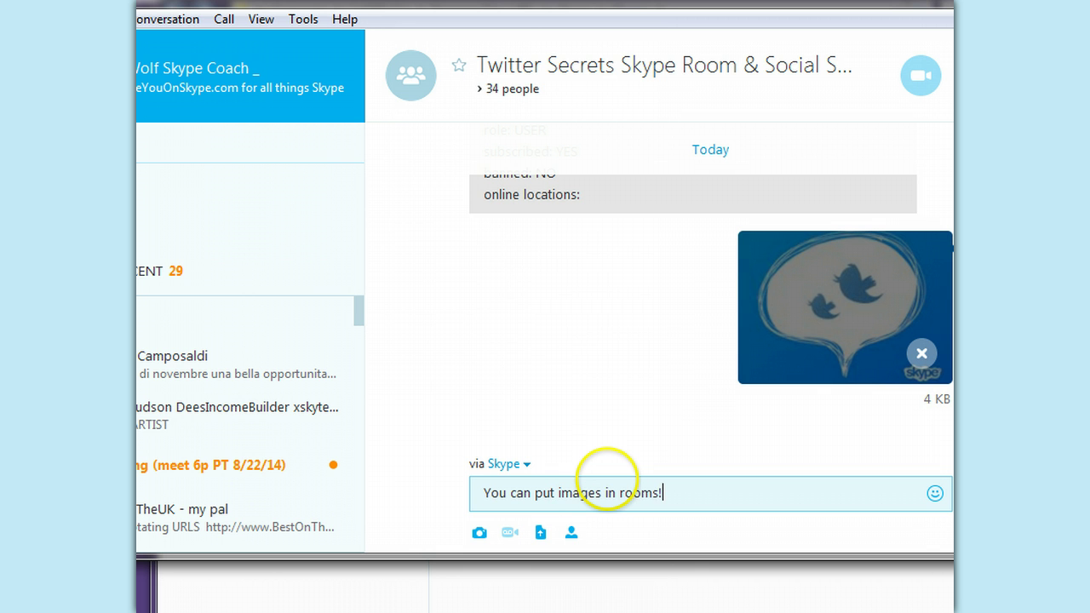
key("Return")
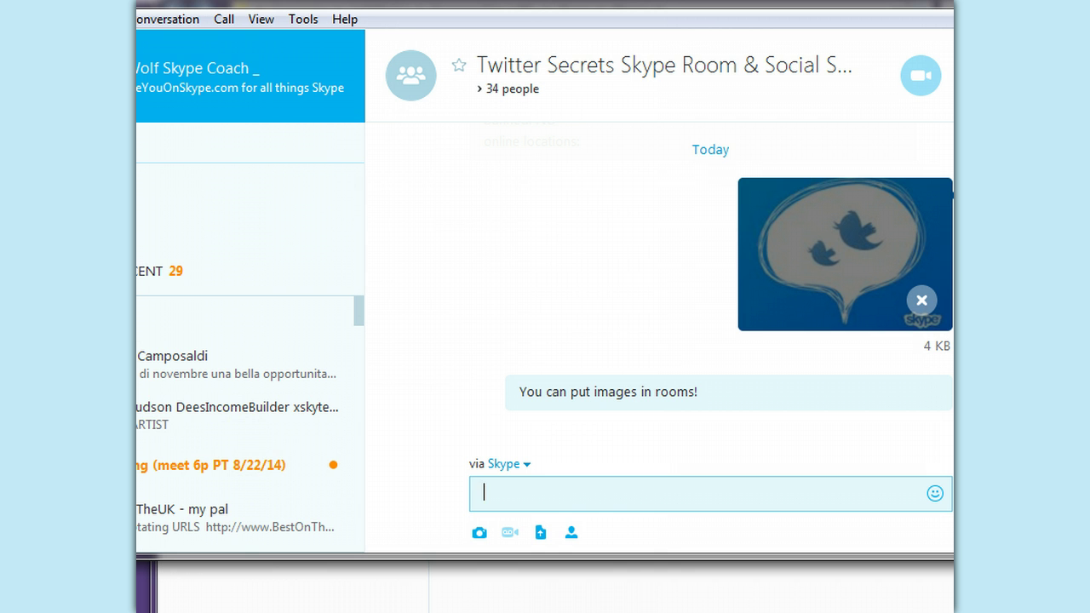
left_click(207, 126)
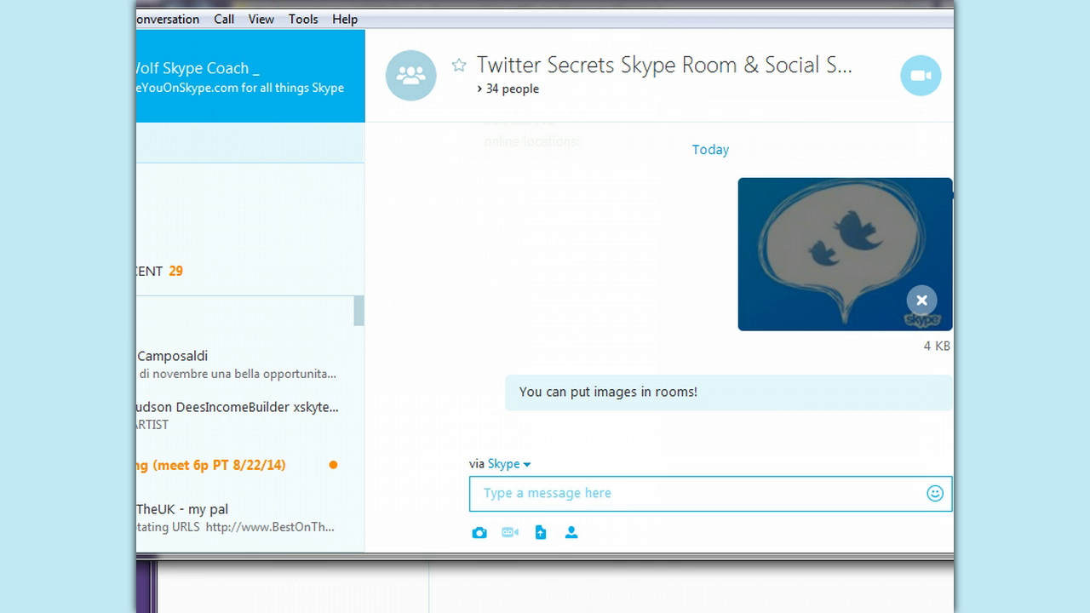
Step: Find the second account's chat and send it 5Fingers of a Hand.png from the Spirals folder
type("julie")
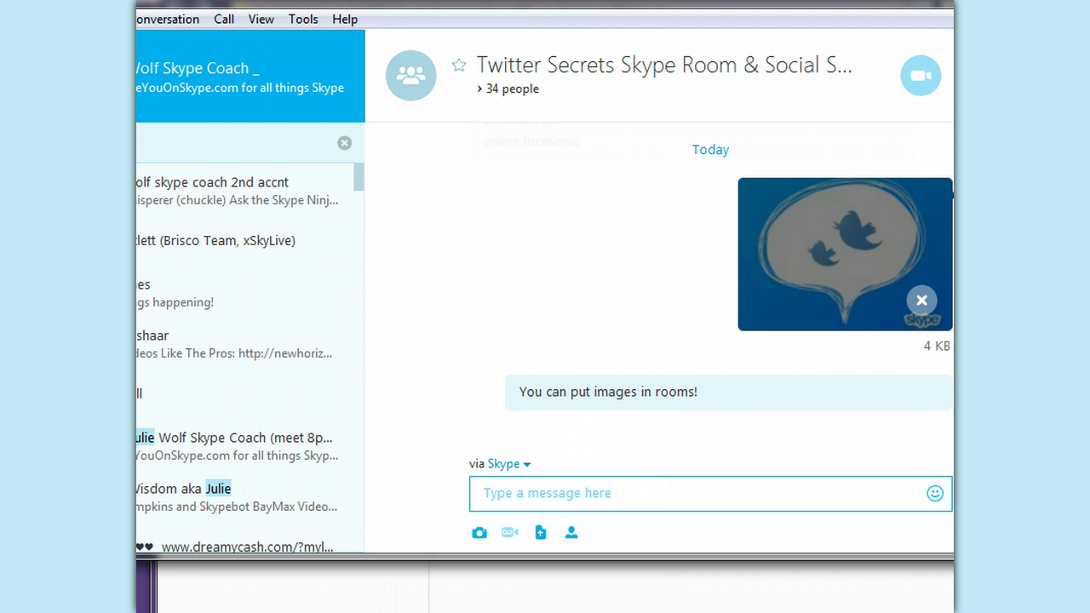
left_click(183, 194)
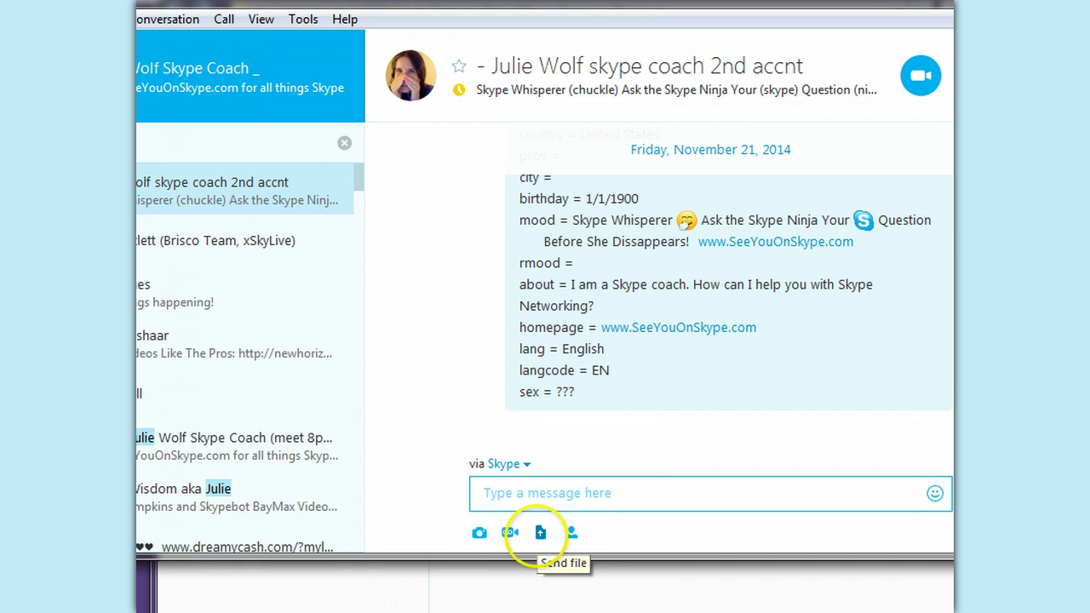
left_click(479, 532)
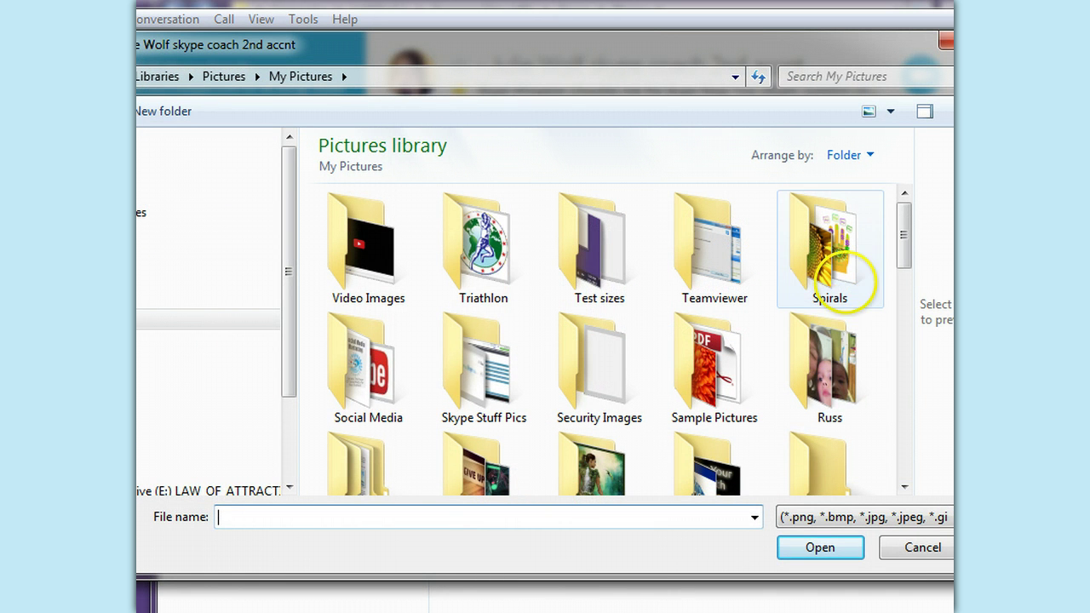
double_click(824, 226)
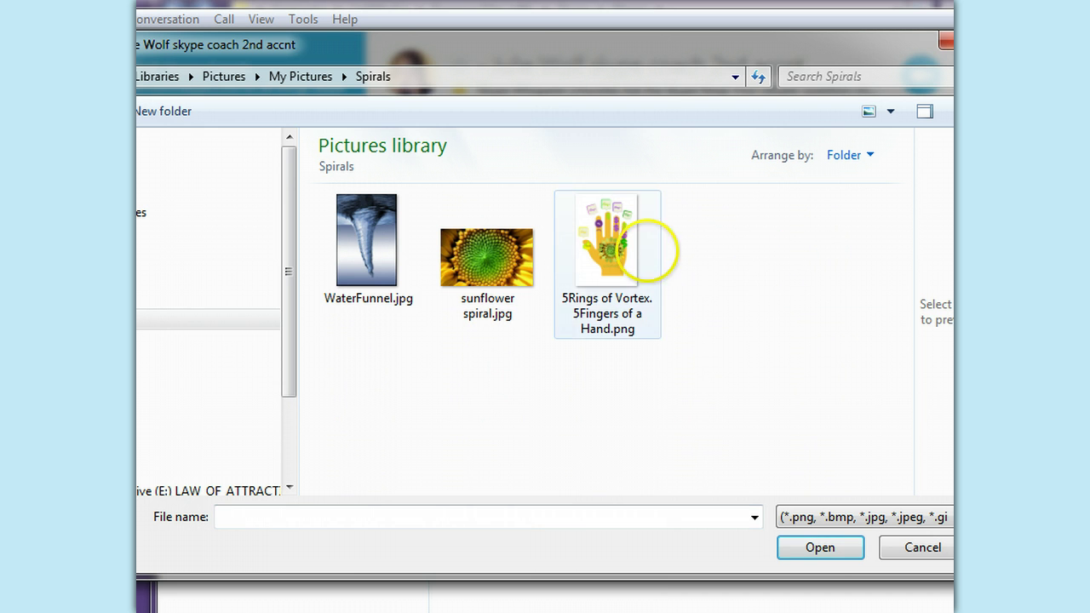
left_click(639, 247)
left_click(821, 547)
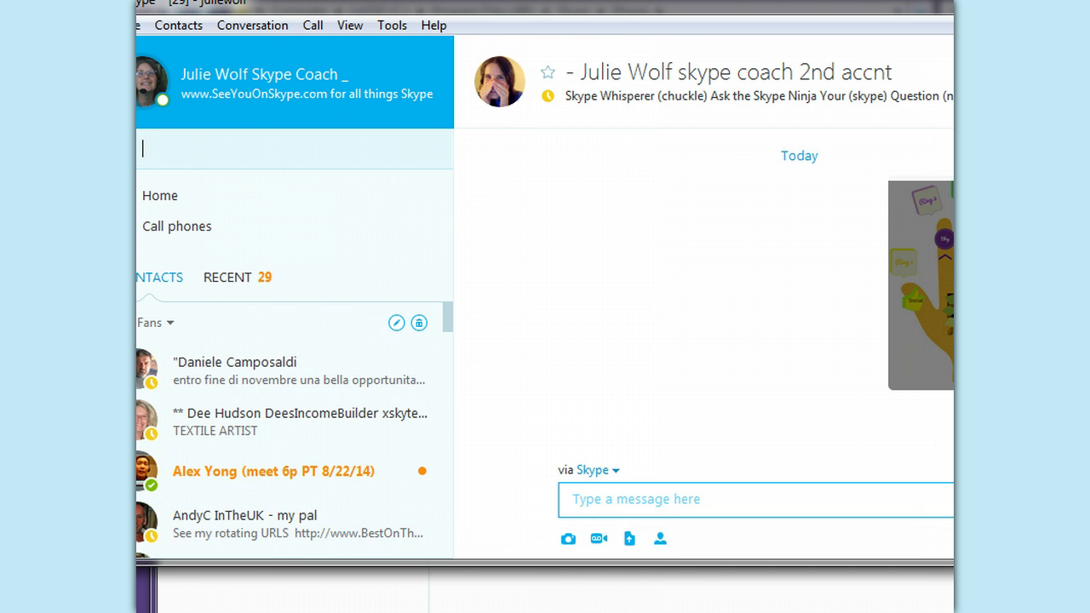
Step: Search for the contact, open their chat, and send a message about new Skype 6.22
type("Jack hu")
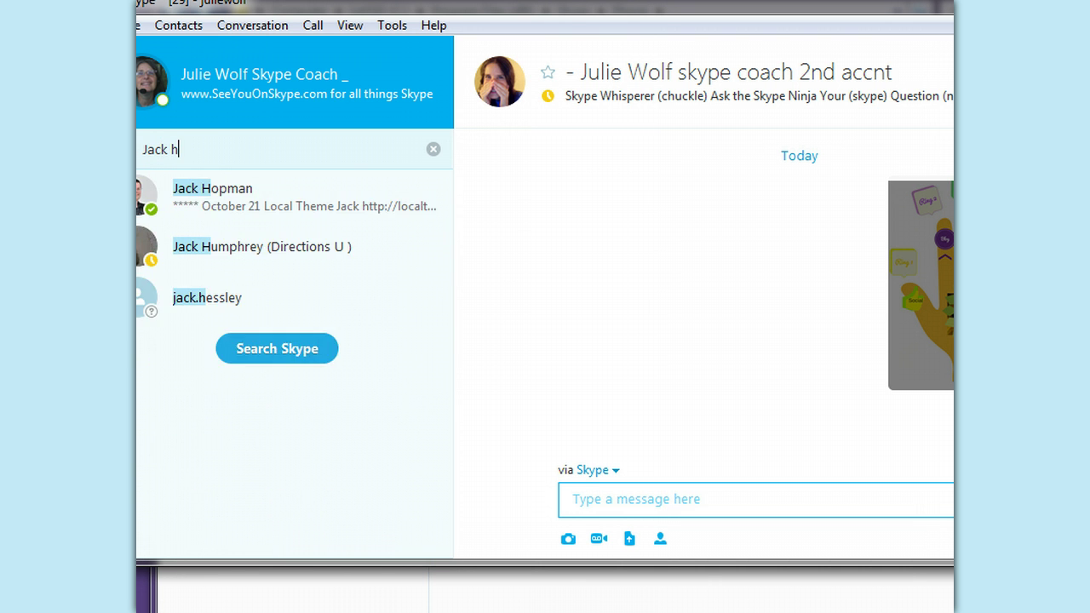
left_click(295, 197)
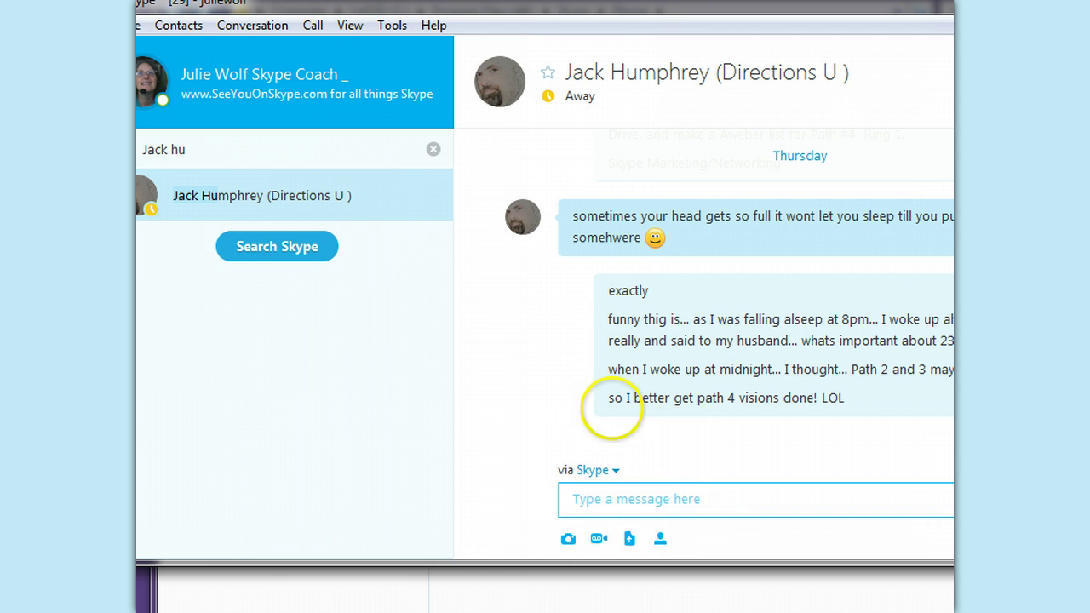
left_click(681, 504)
type("Look what you can do woith new Skype 6.22")
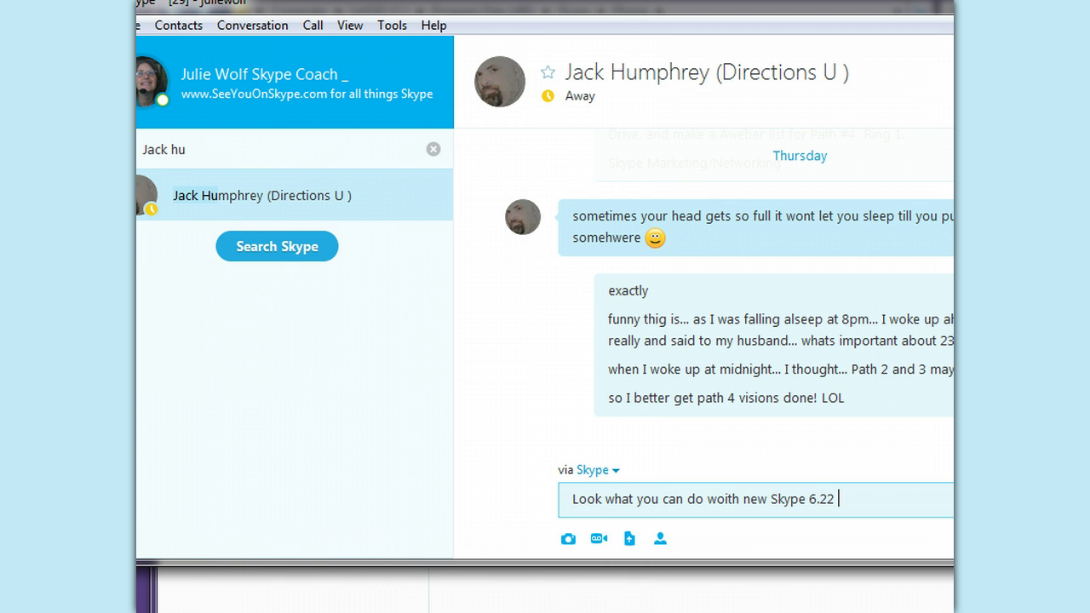
key("Return")
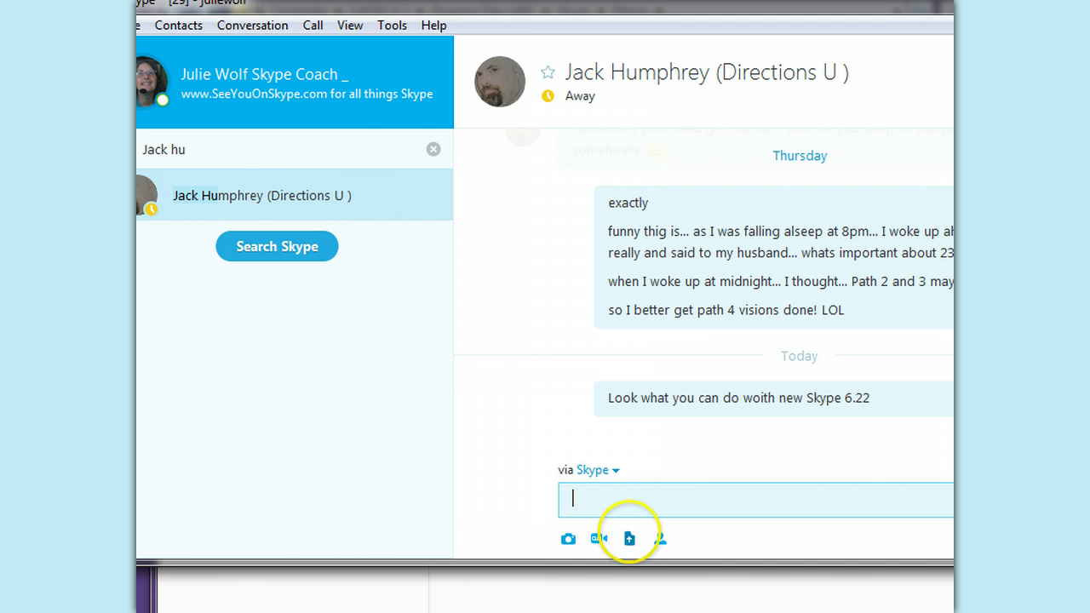
Step: Send the hand image from the Spirals folder, followed by the message 'whoo huuu'
left_click(568, 539)
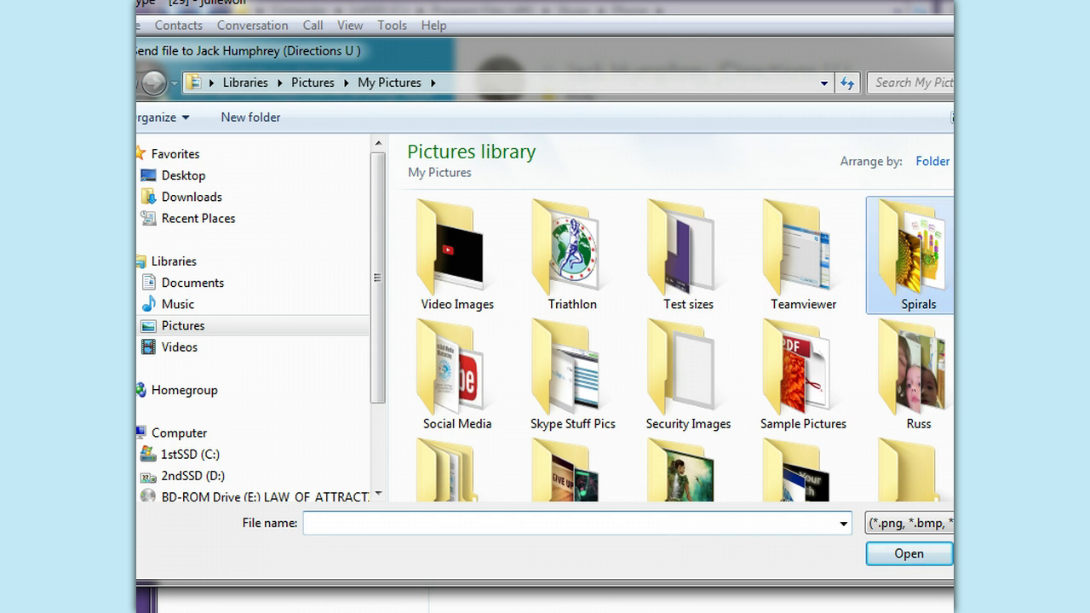
double_click(912, 248)
left_click(690, 336)
left_click(882, 556)
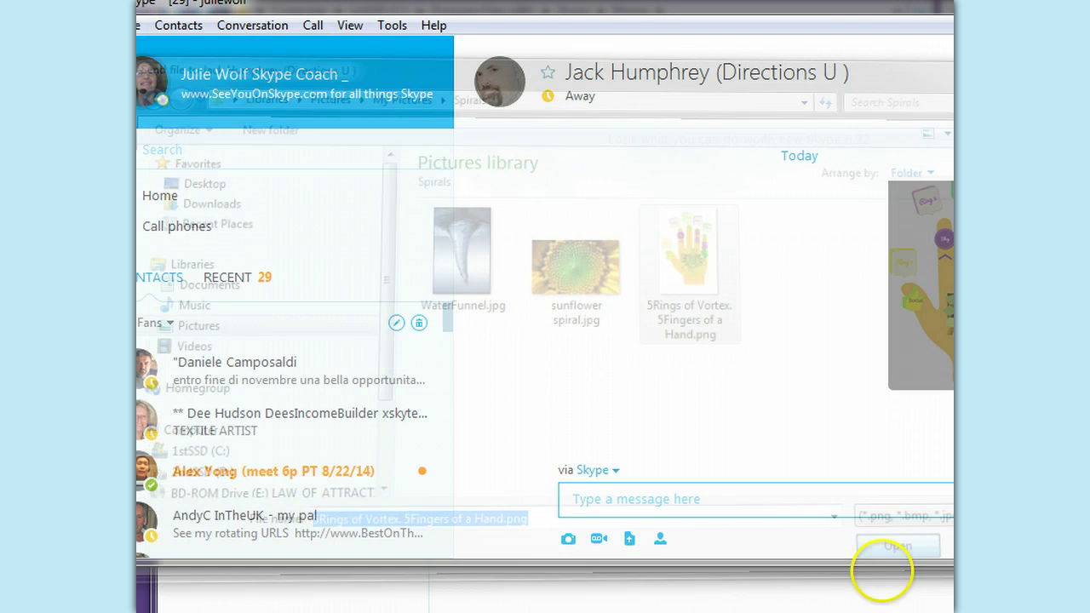
left_click(699, 492)
type("whoo h")
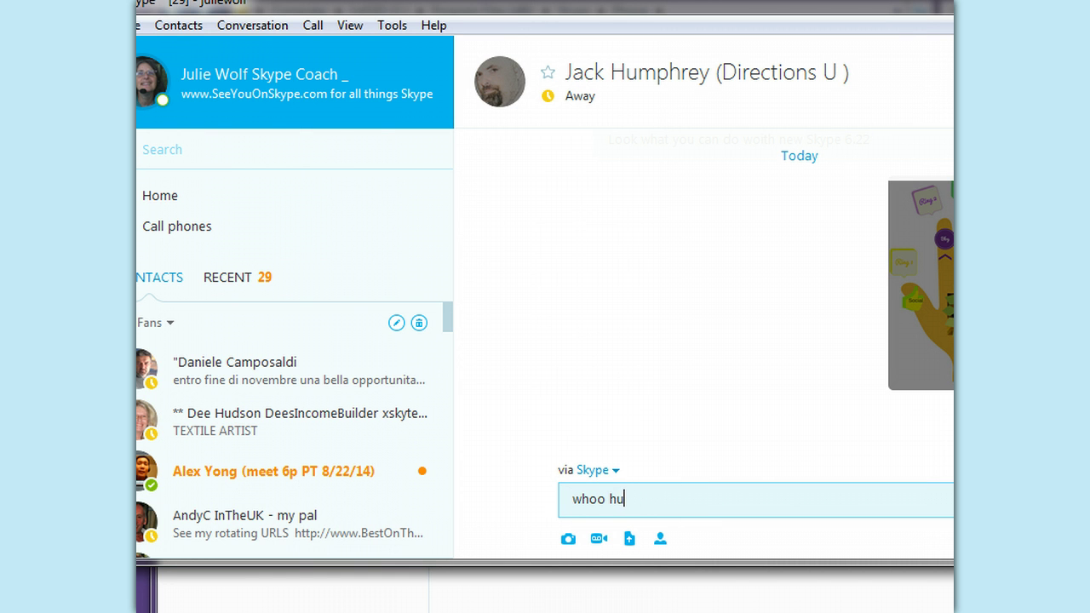
type("uu")
key("Return")
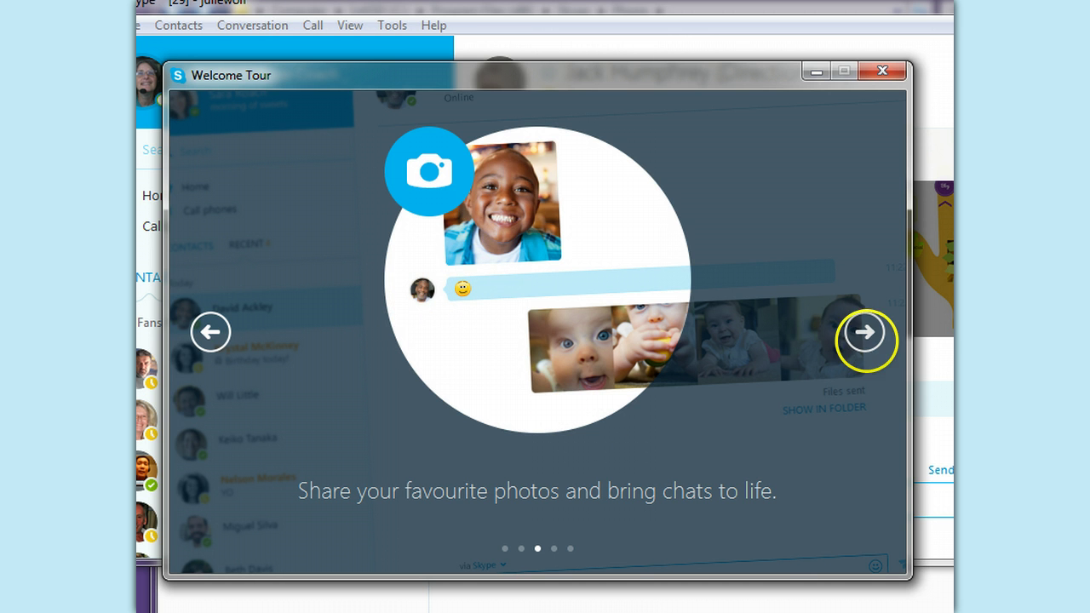
left_click(864, 332)
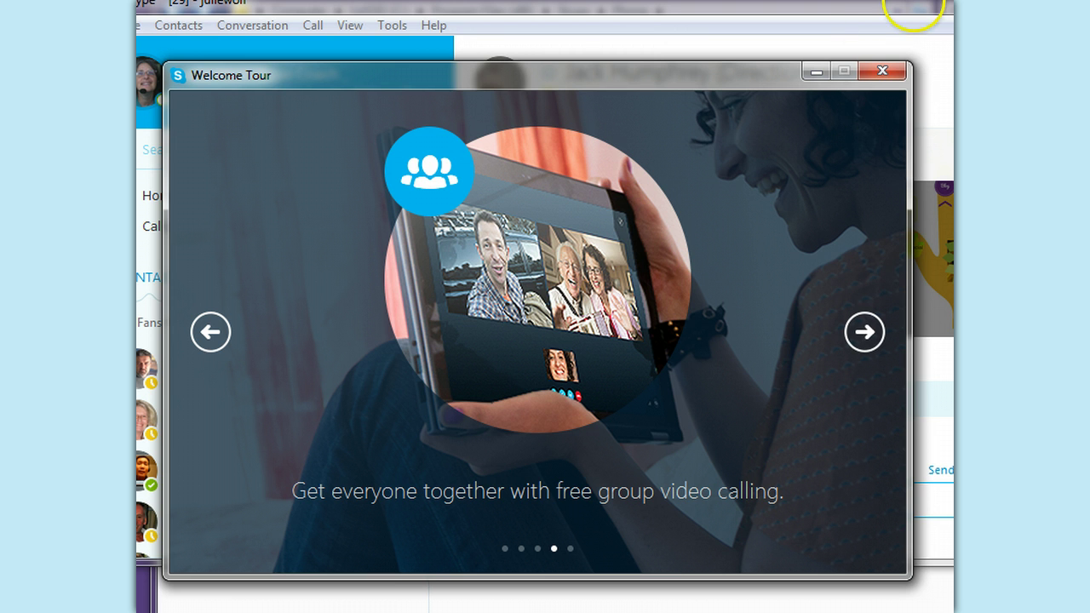
left_click(902, 11)
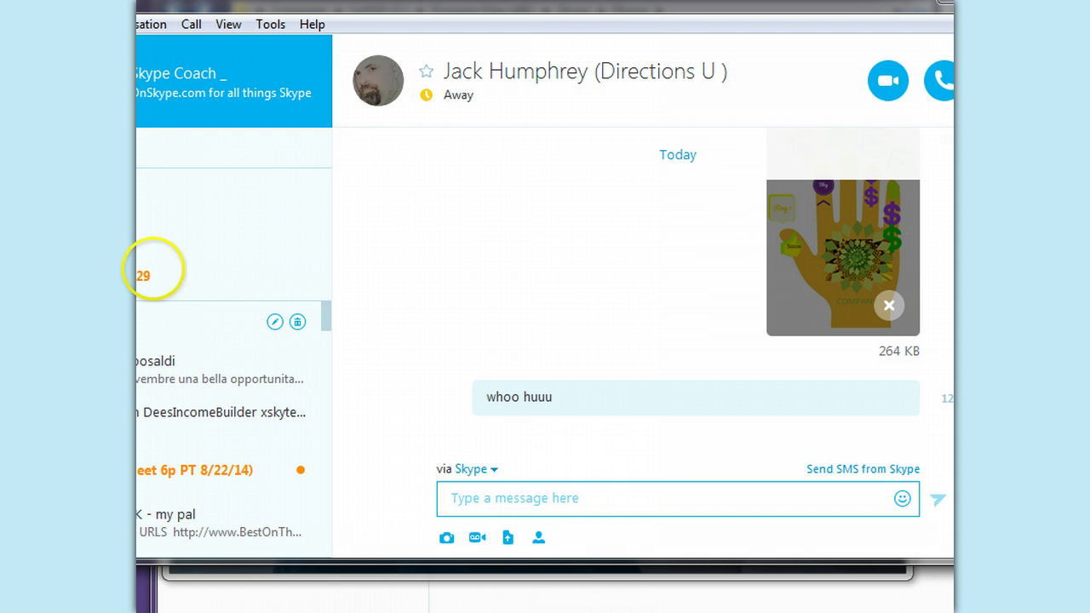
Step: Scroll the Recent list down and open the Twitter Secrets Skype Room
scroll(230, 426, "down", 3)
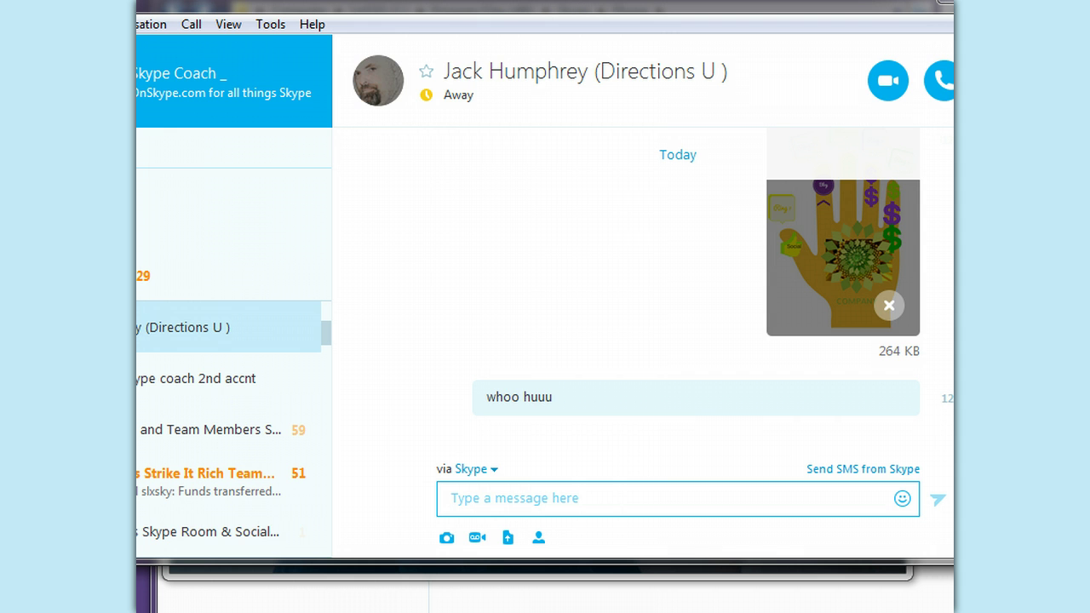
left_click(221, 531)
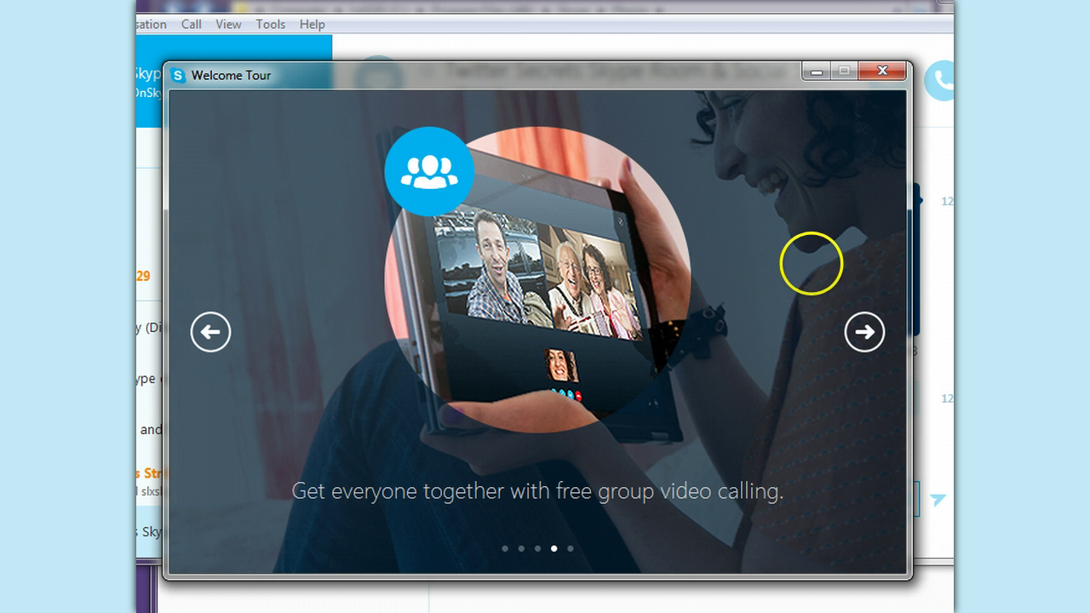
Step: Page the tour through to its final mobile slide, repositioning the window, then close it
left_click(863, 331)
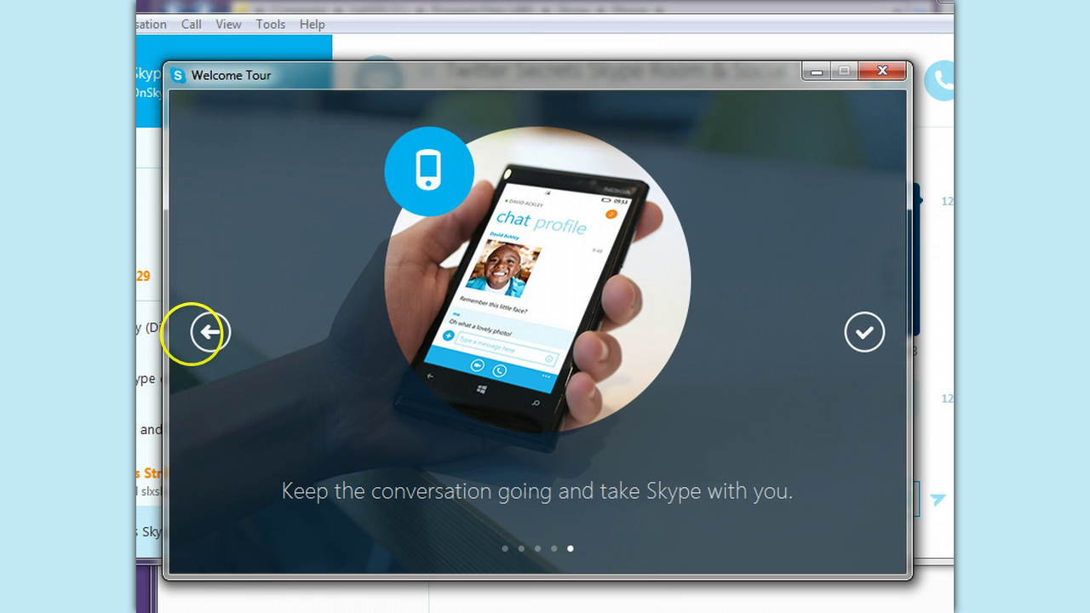
left_click(204, 332)
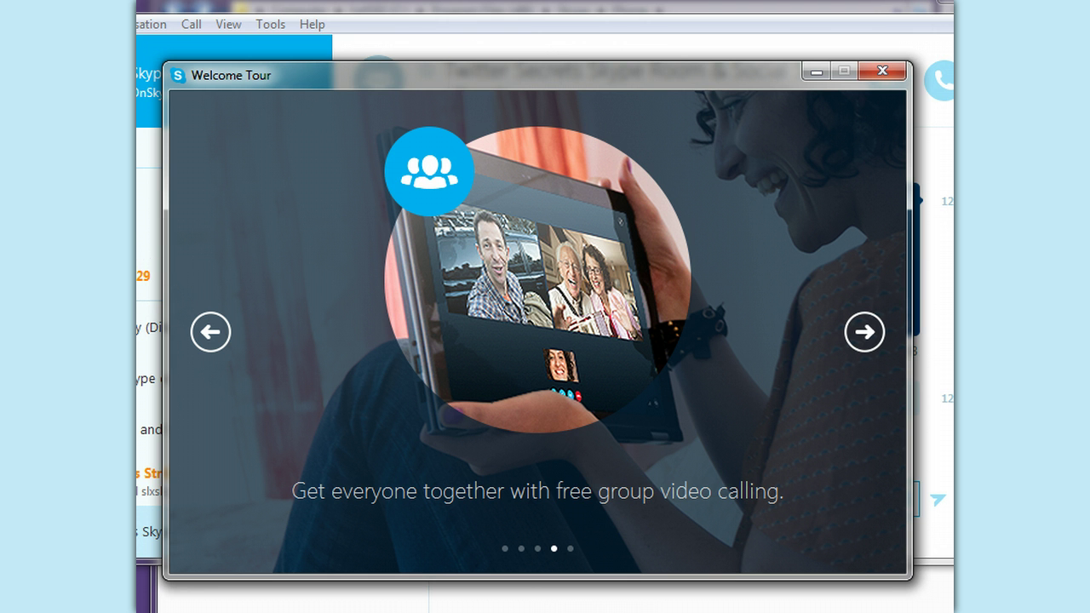
mouse_move(474, 75)
left_mouse_down()
mouse_move(455, 68)
mouse_move(497, 74)
left_mouse_up()
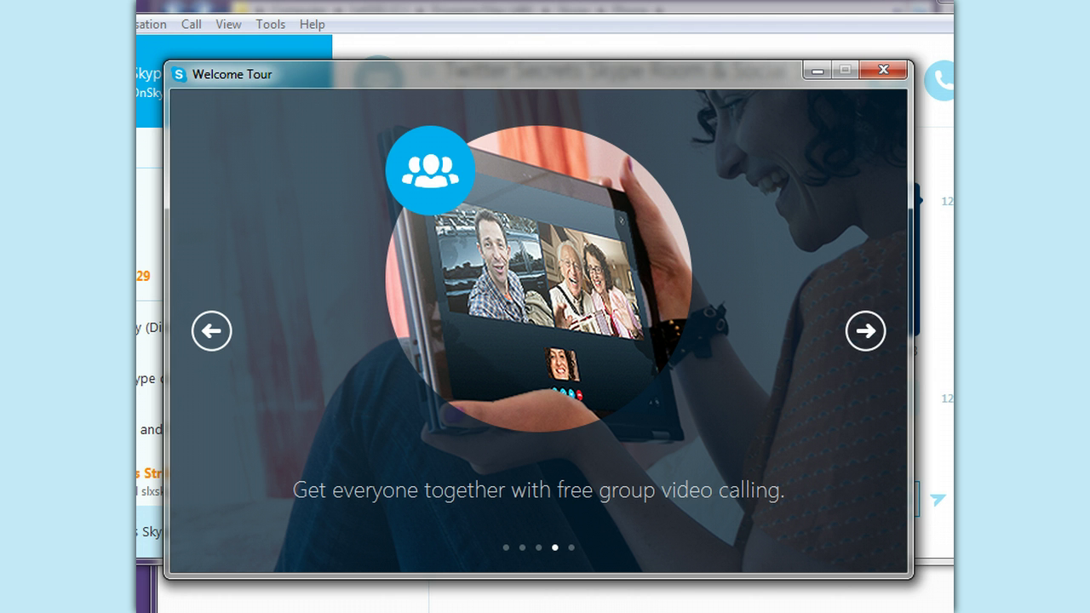
left_click(865, 330)
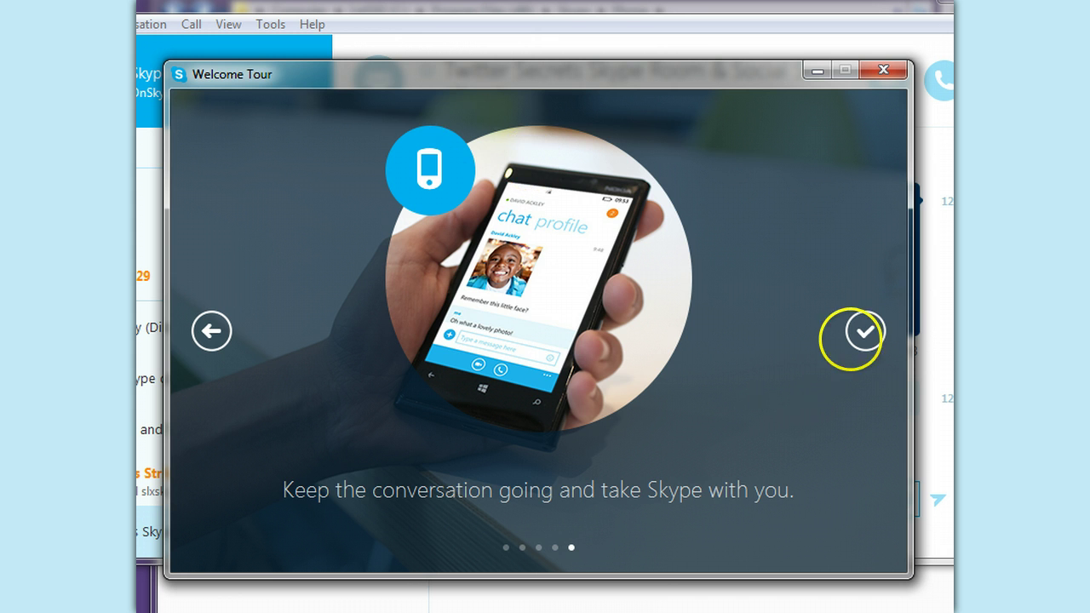
left_click(861, 332)
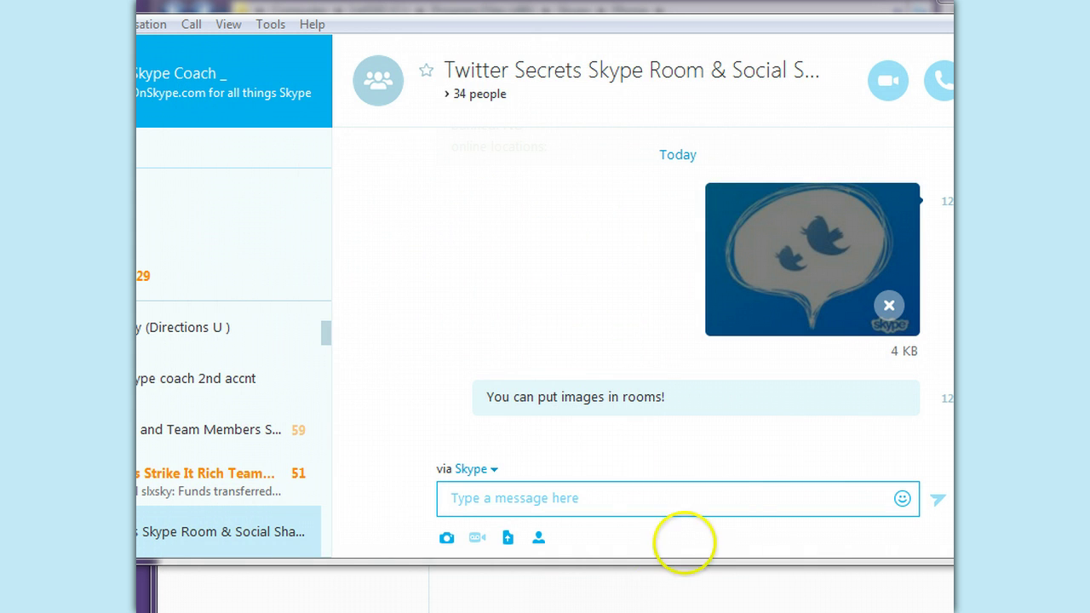